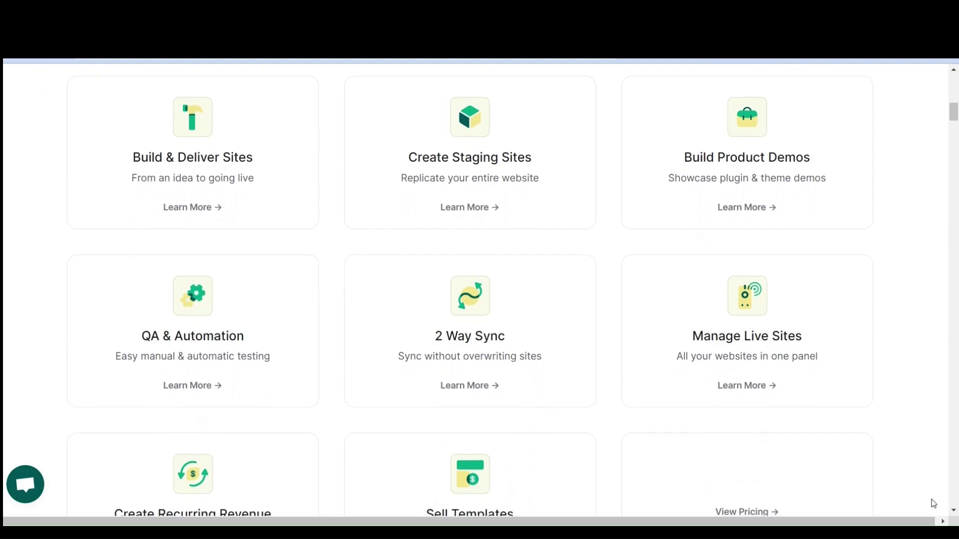
Look through the homepage's feature cards and template showcase, and open the InstaWP template store
scroll(931, 499, down, 5)
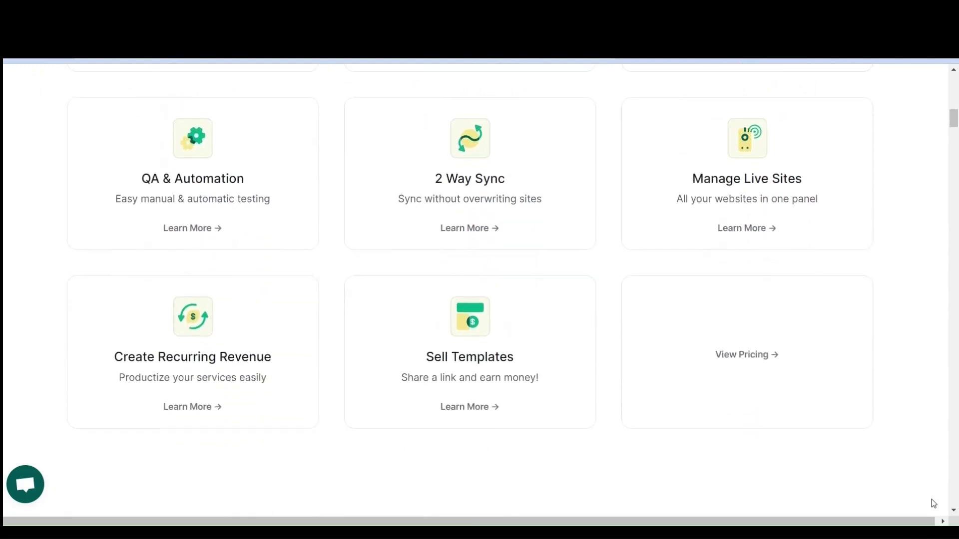
scroll(931, 500, down, 7)
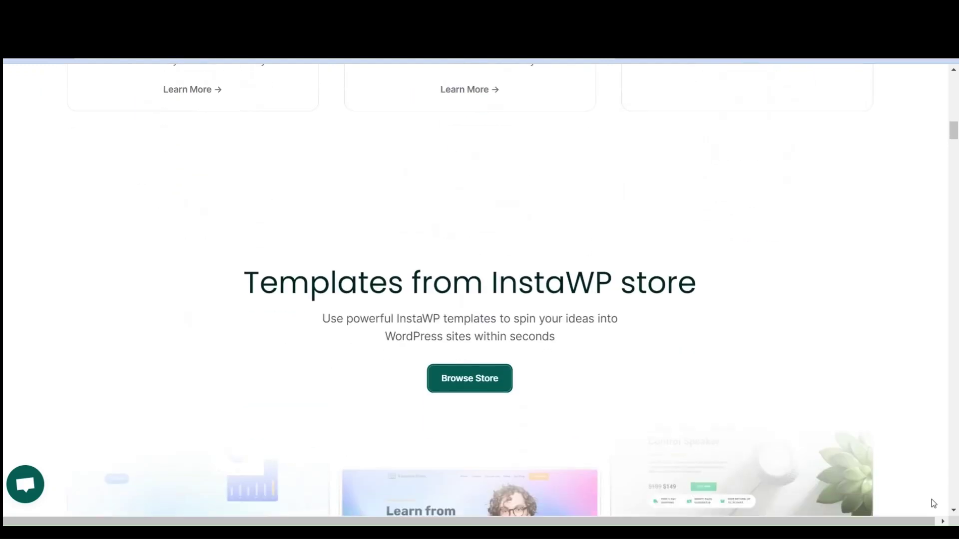
scroll(931, 499, down, 3)
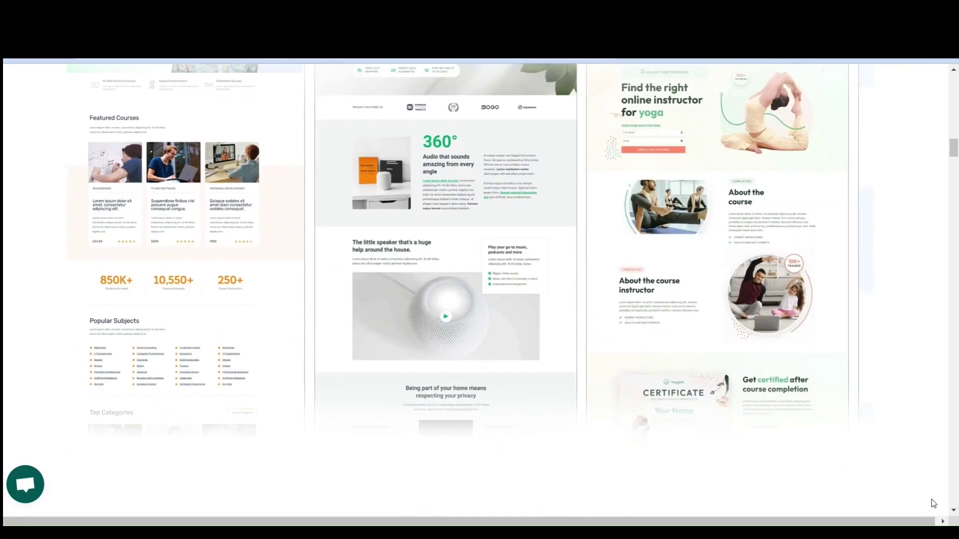
scroll(931, 499, up, 4)
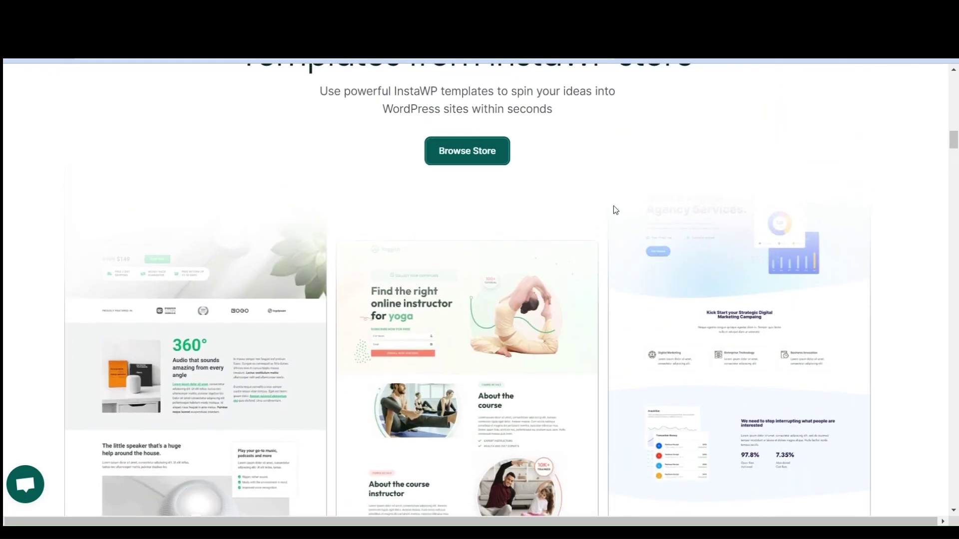
click(464, 149)
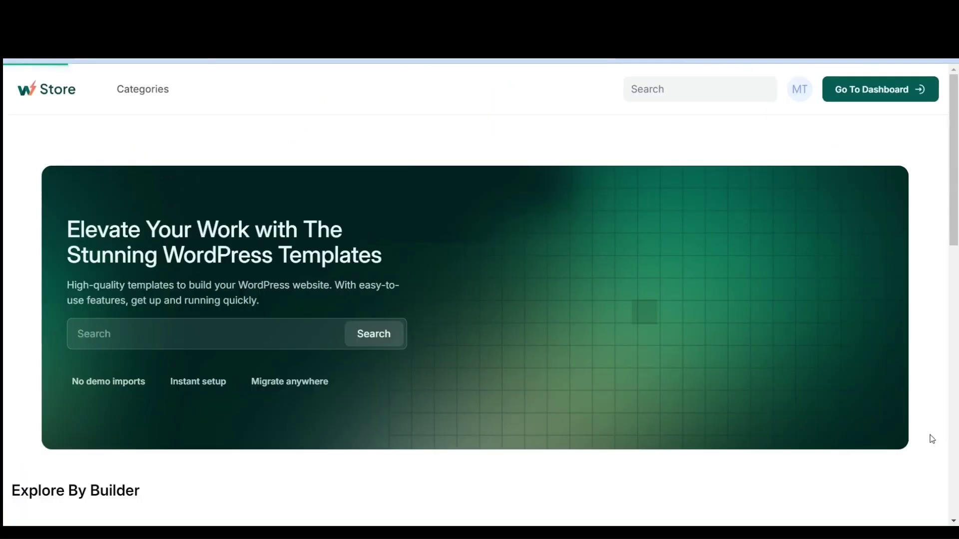
Browse the store's builder options and free templates, and open the Fitness Instructor Funnel template
scroll(936, 453, down, 1)
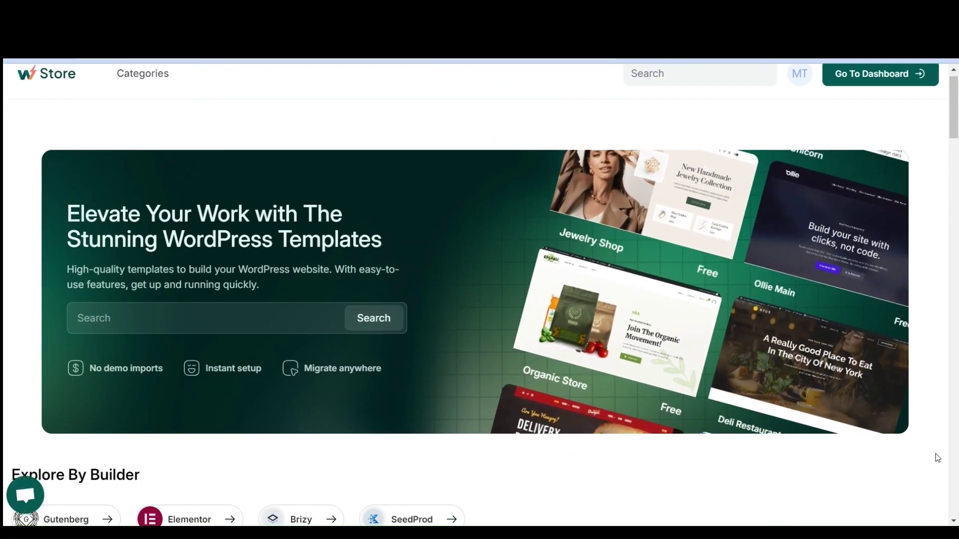
scroll(935, 454, down, 6)
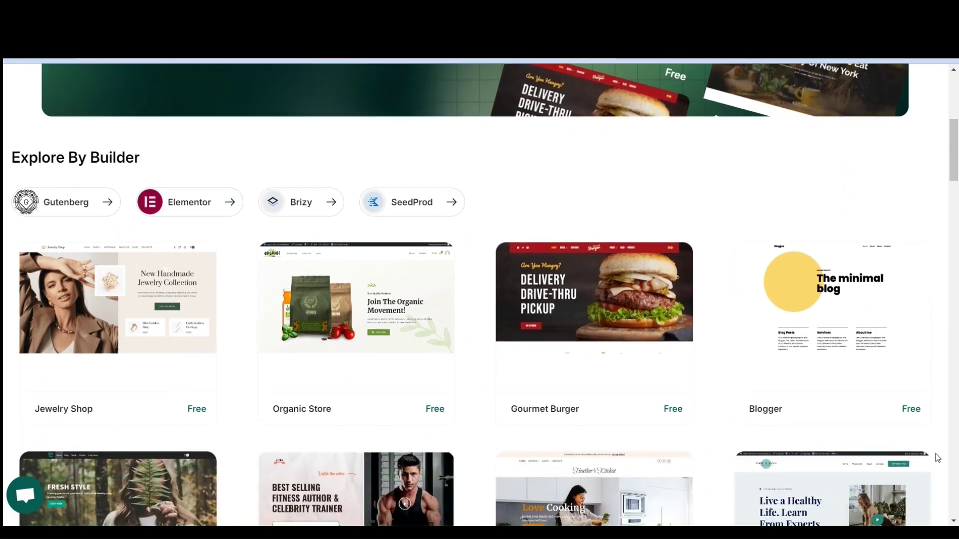
scroll(936, 453, down, 2)
mouse_move(607, 273)
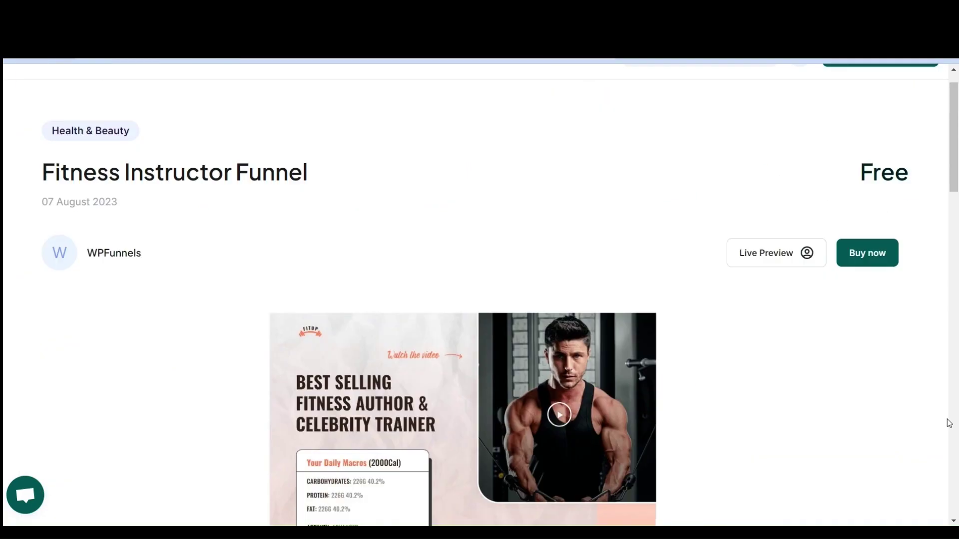
Review the Fitness Instructor Funnel template's preview, description, details and related templates, and return to the store's main page
scroll(949, 423, down, 7)
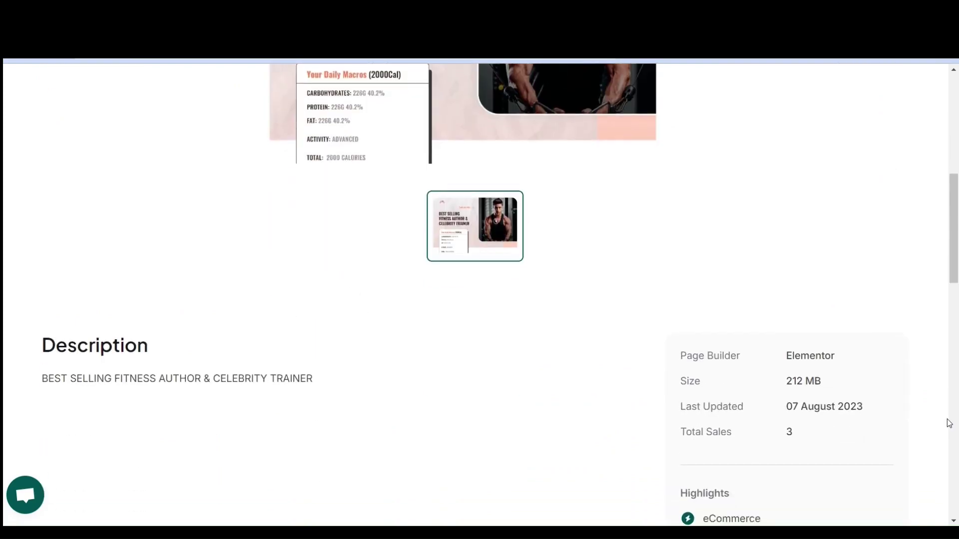
scroll(948, 424, down, 11)
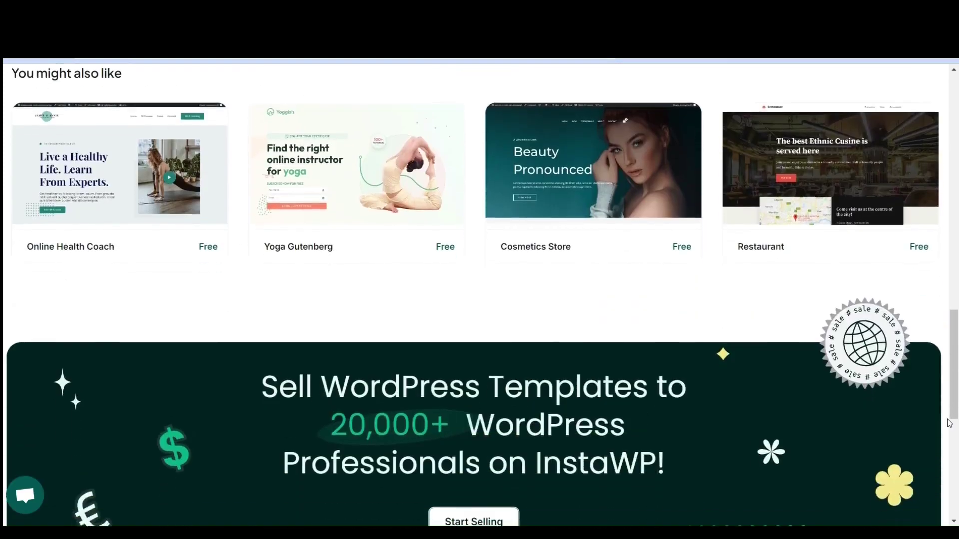
scroll(949, 424, down, 6)
scroll(949, 423, up, 9)
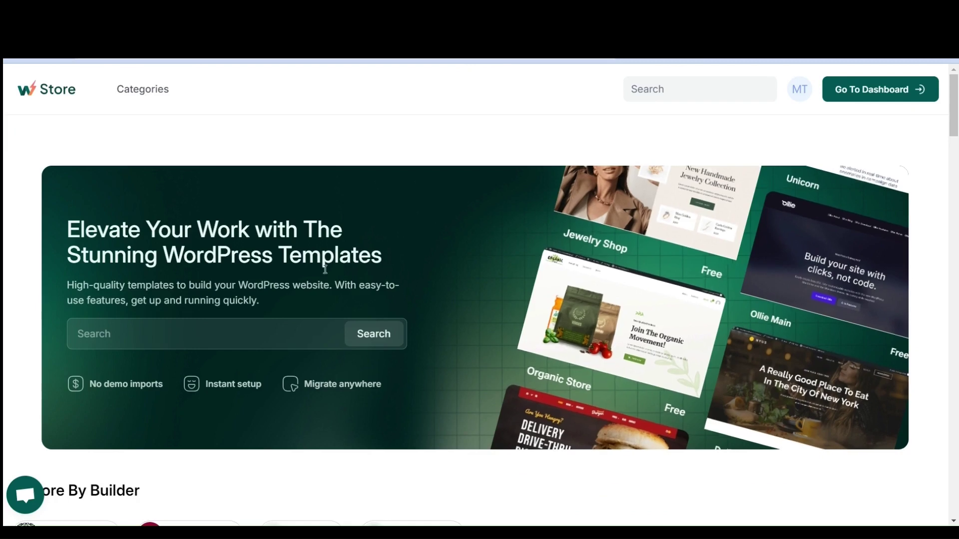
Search the store for "LMS" templates and look through the course templates in the results
click(231, 339)
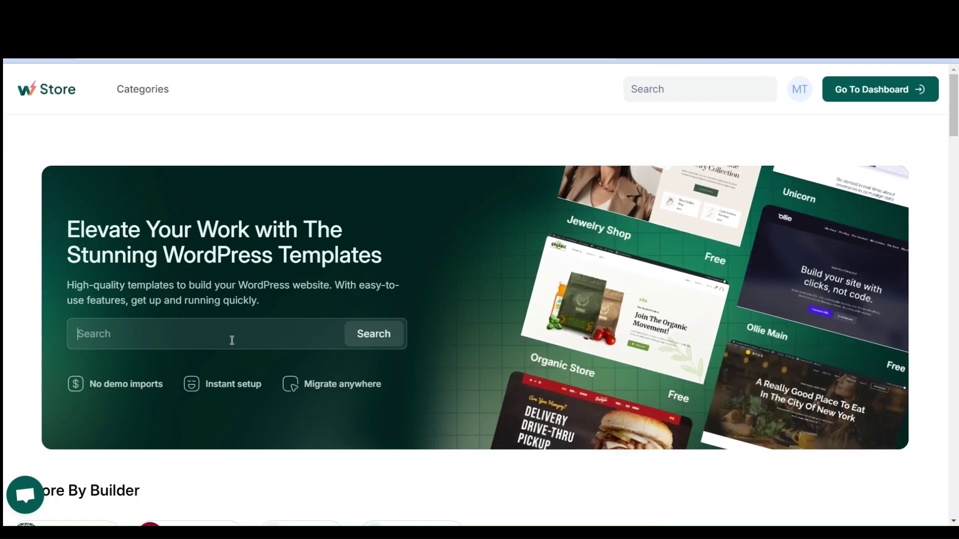
text(LMS)
key(Return)
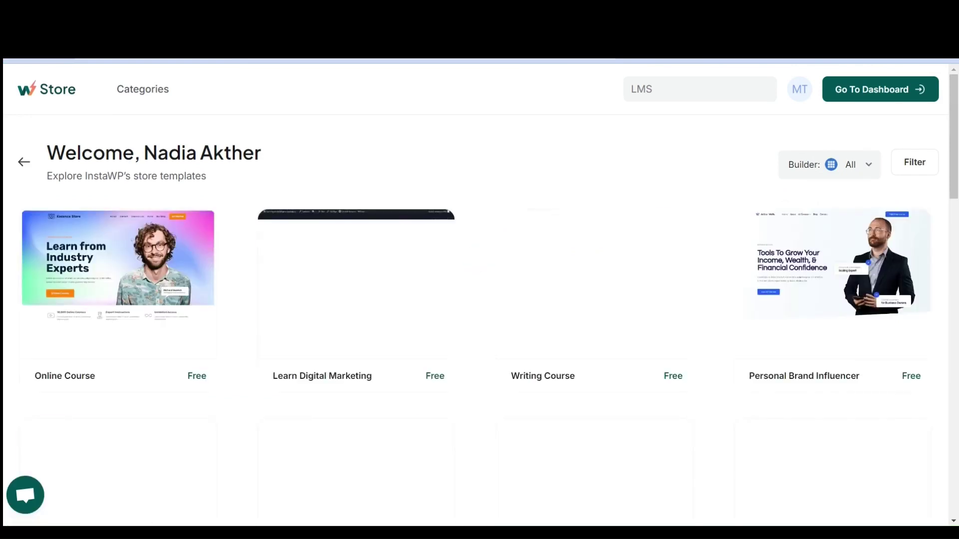
scroll(479, 294, down, 3)
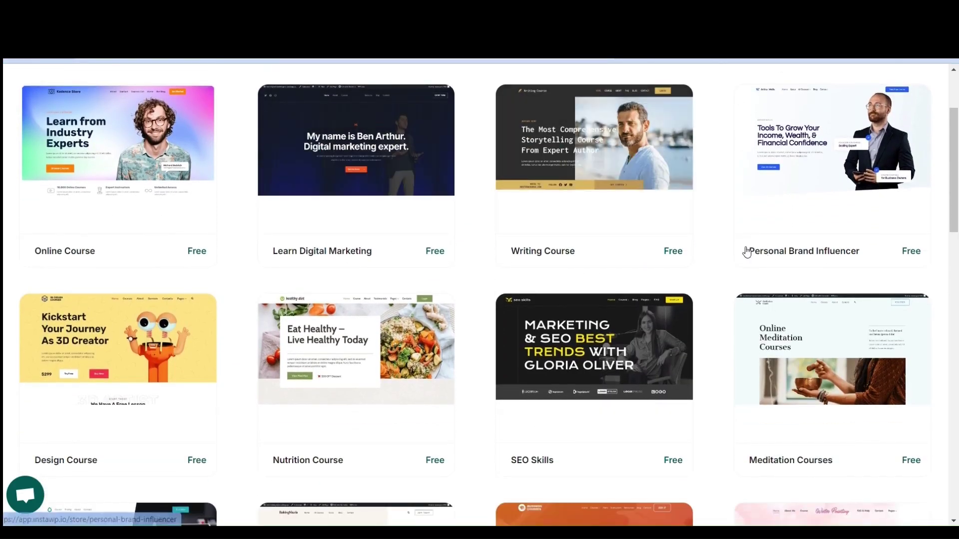
scroll(938, 402, down, 5)
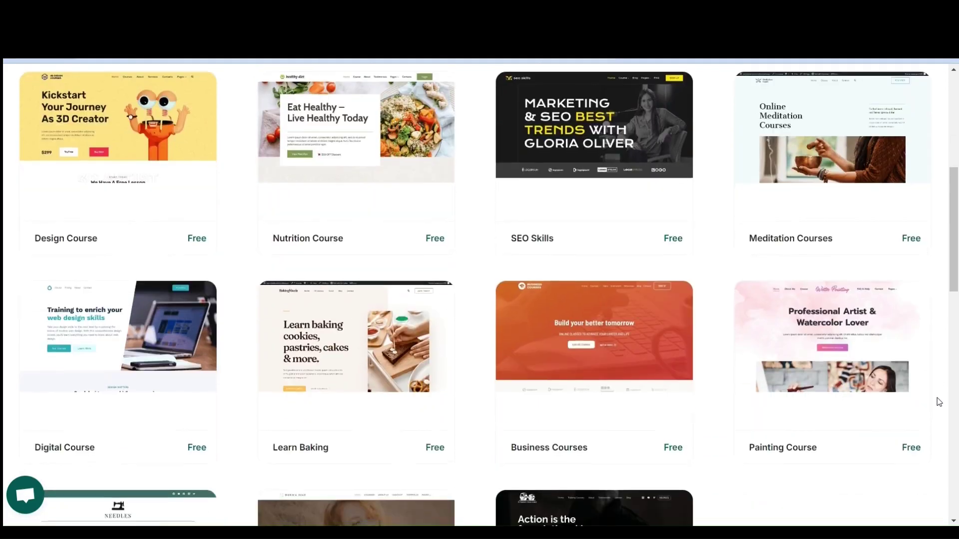
scroll(938, 402, down, 5)
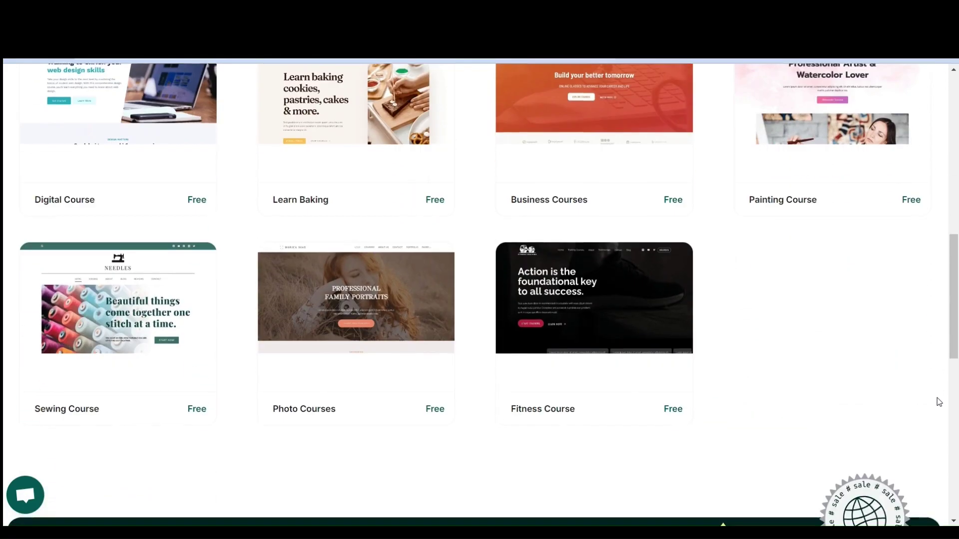
scroll(938, 402, up, 7)
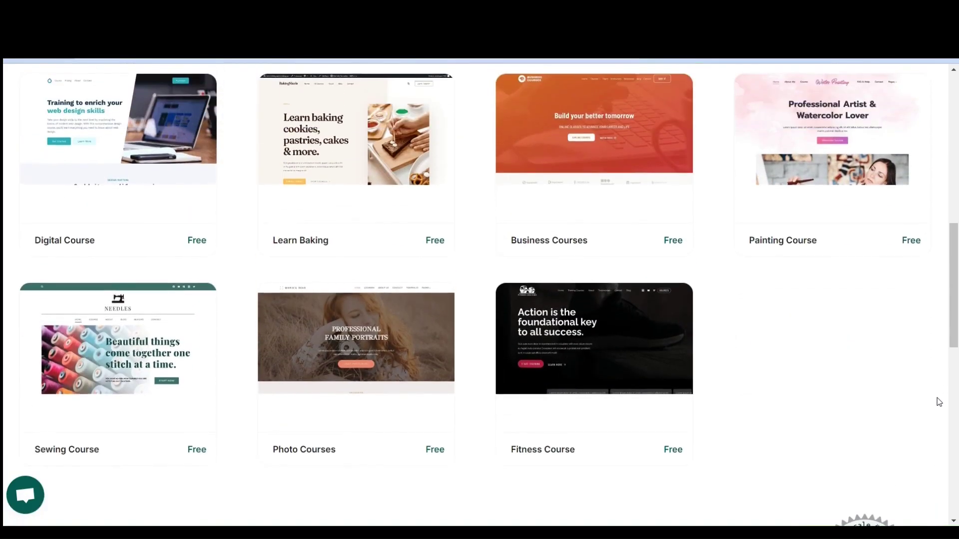
scroll(936, 397, up, 3)
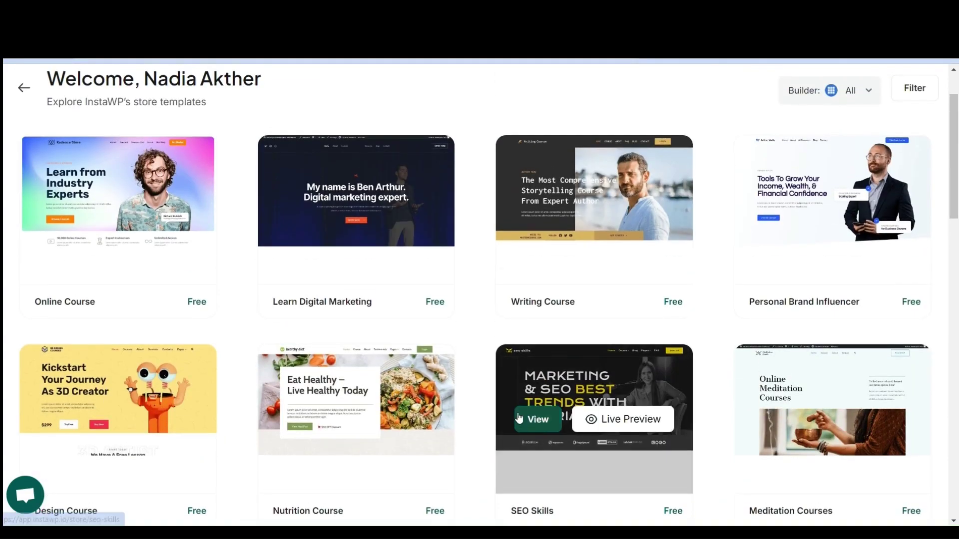
Open the Online Course template, review its description, highlights and related templates, and leave its page
click(62, 210)
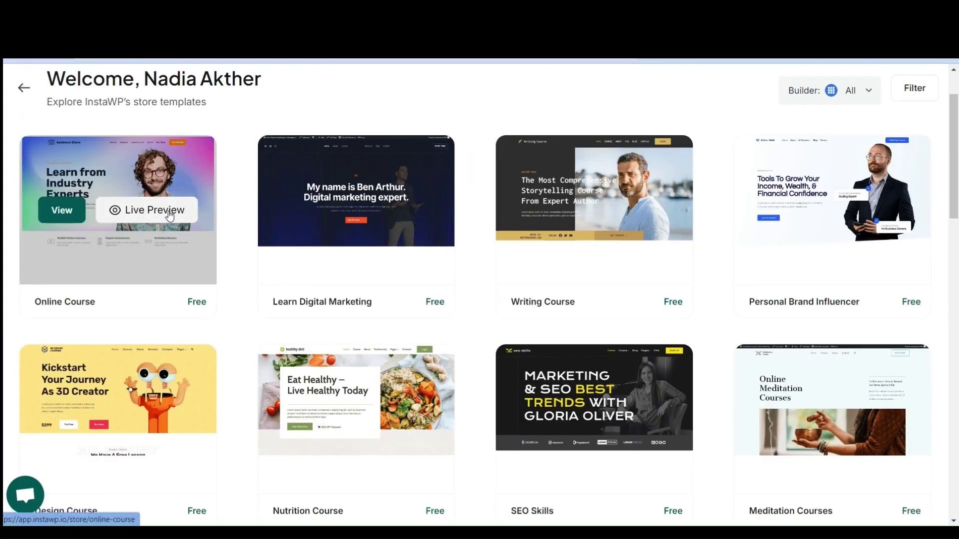
click(170, 215)
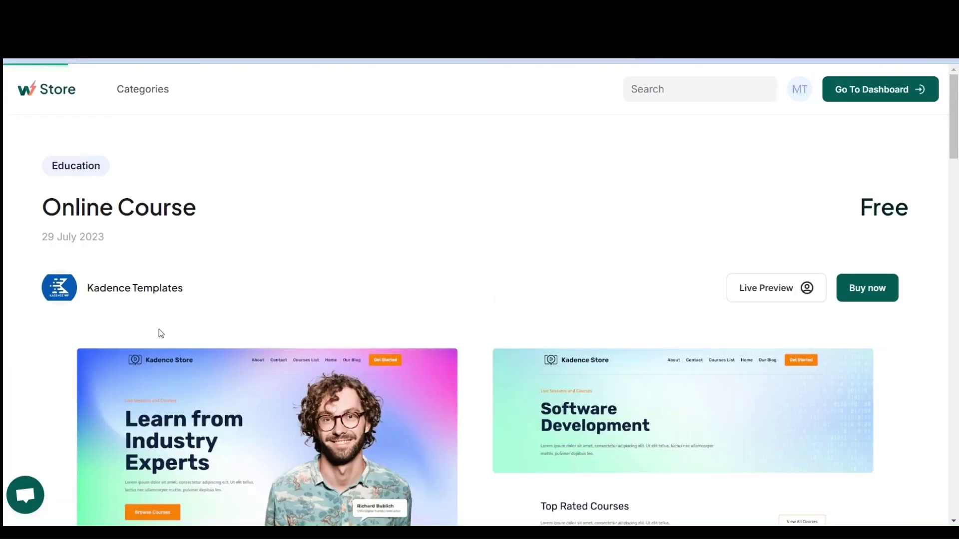
scroll(161, 333, down, 10)
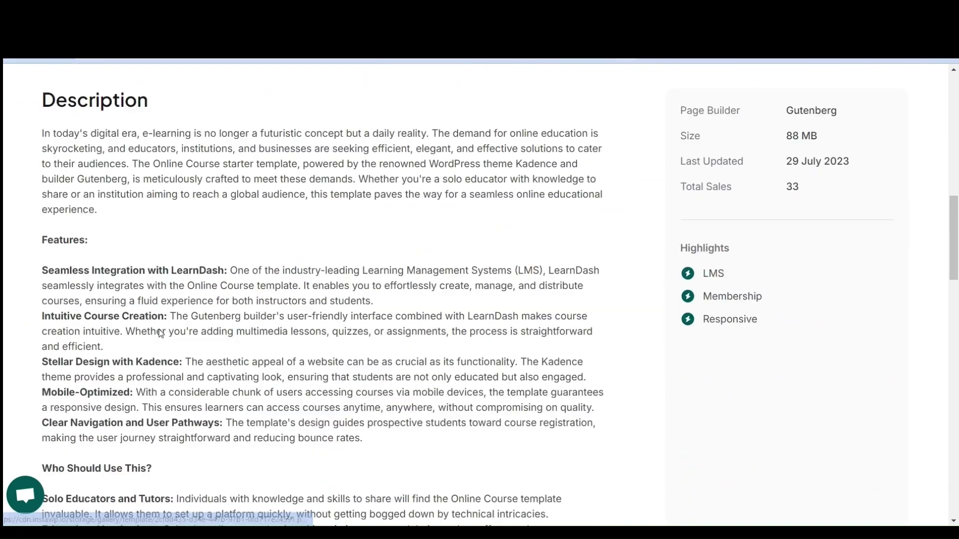
scroll(160, 332, down, 15)
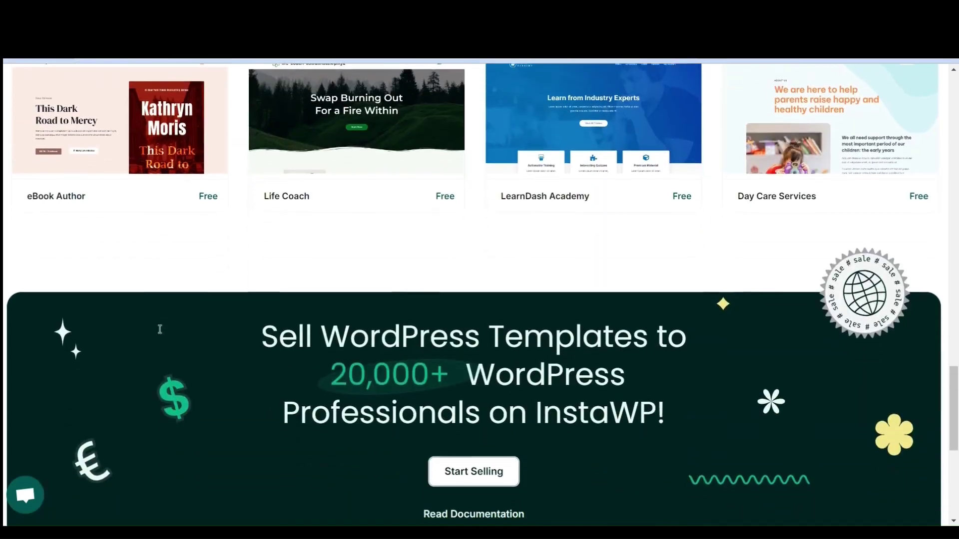
key(alt+Left)
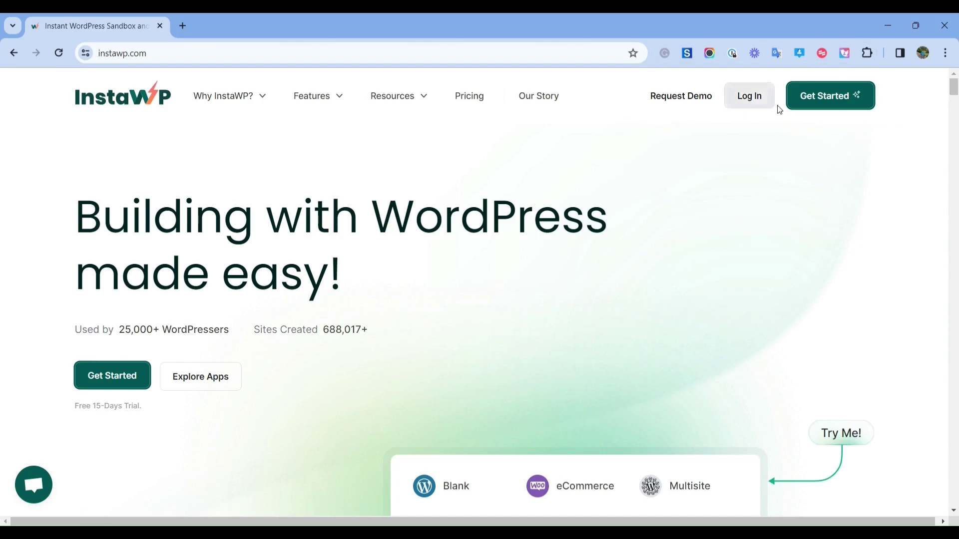
Start the InstaWP onboarding from the homepage and accept a temporary staging site with WordPress 6.4.1, PHP 8.0 and the US data center
click(834, 102)
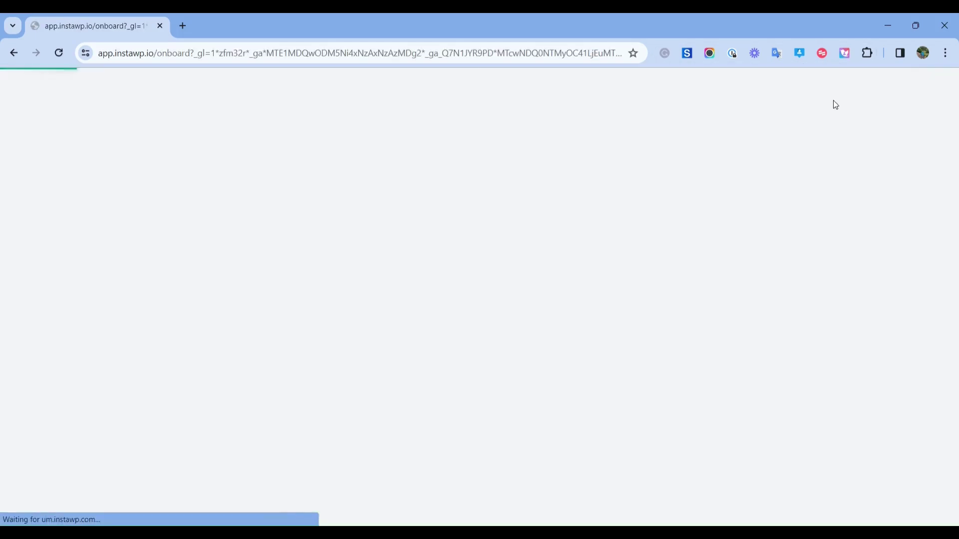
scroll(102, 364, down, 1)
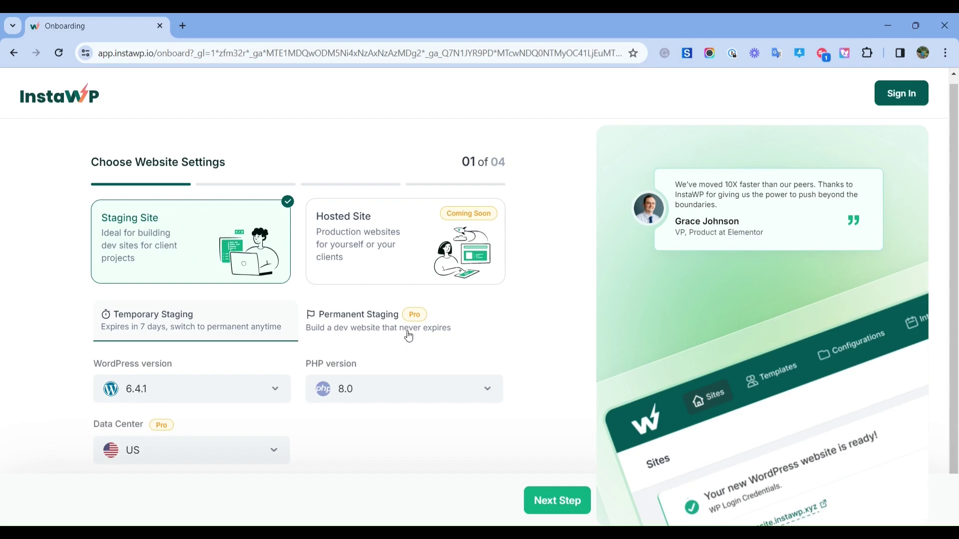
click(558, 501)
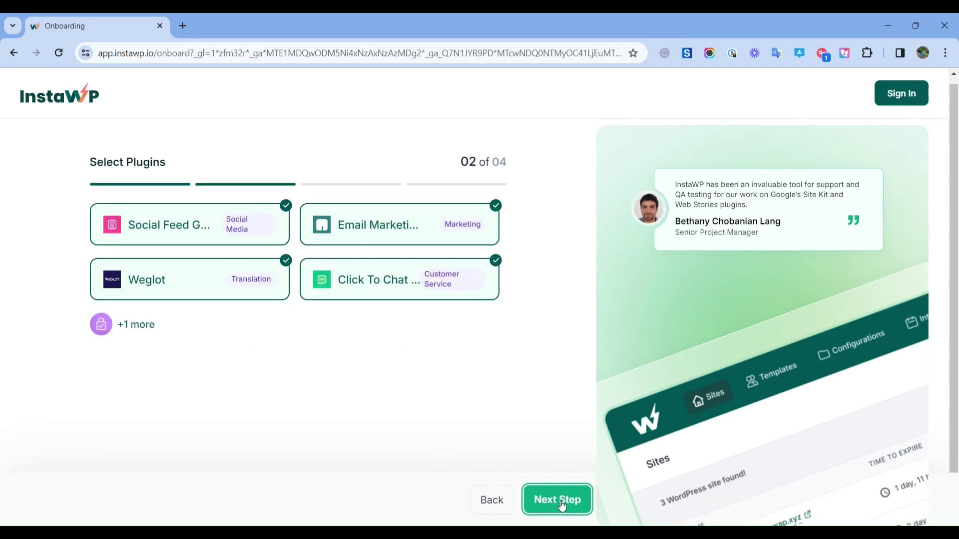
Deselect the Social Feed, Weglot, Click To Chat and Email Marketing plugins and continue to account creation
click(286, 209)
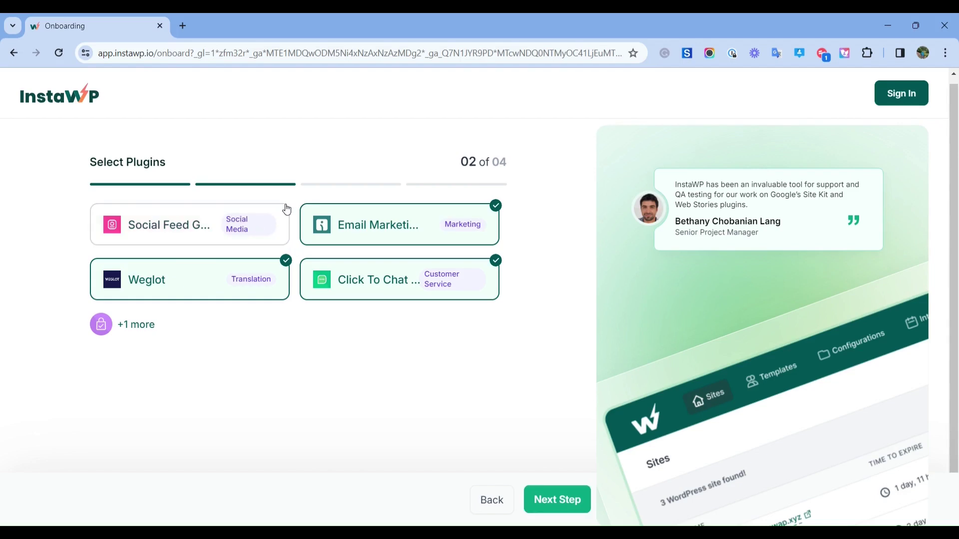
click(286, 263)
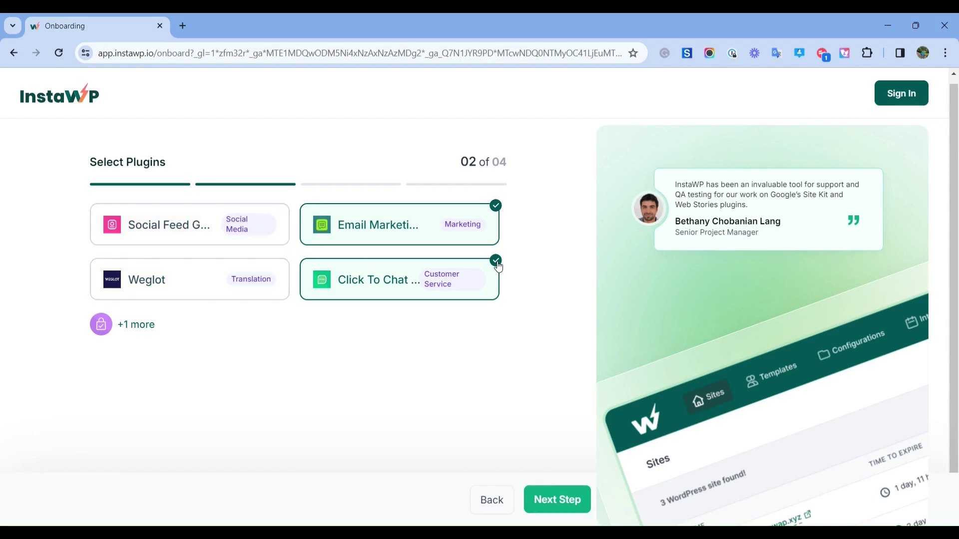
click(499, 264)
click(496, 207)
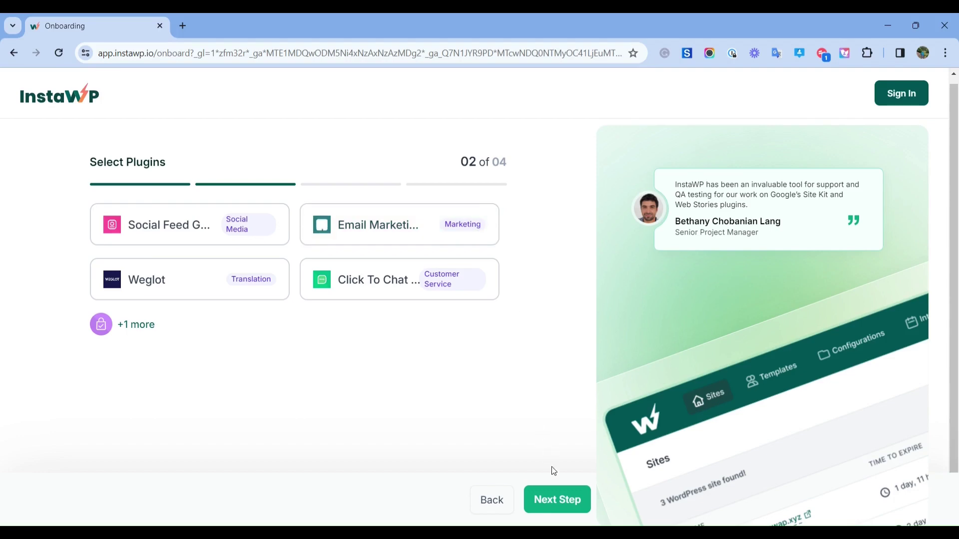
click(557, 498)
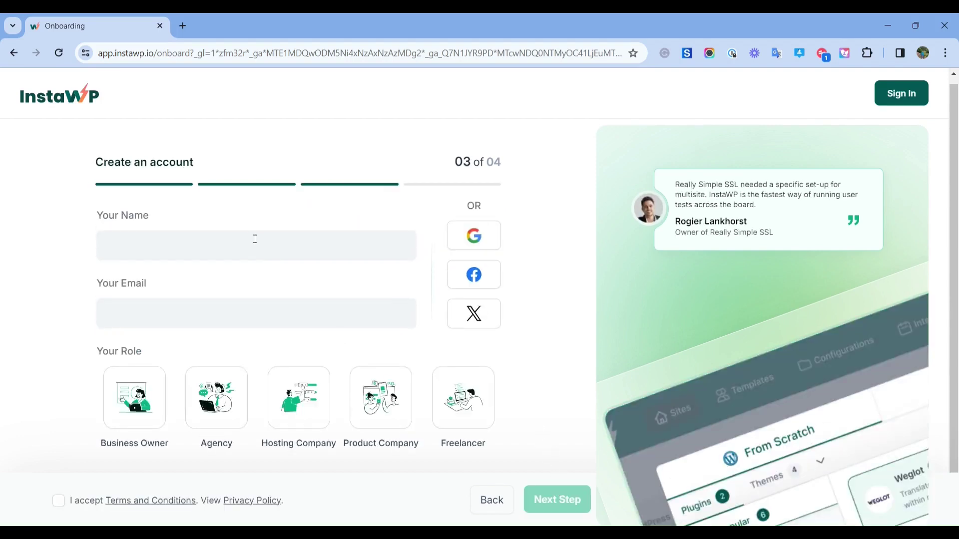
Fill in the account holder's name and e-mail, choose the Agency role, accept the terms and continue to plan activation
click(256, 241)
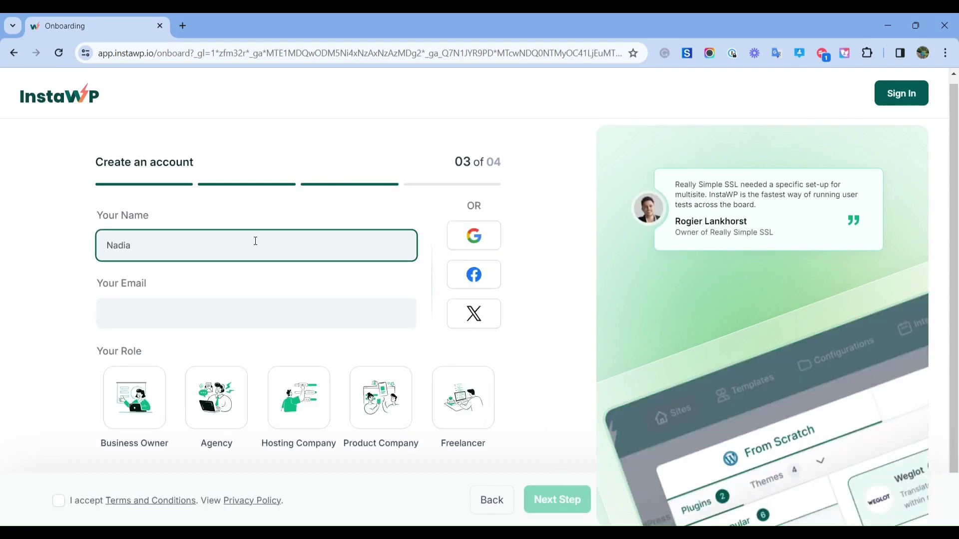
click(261, 321)
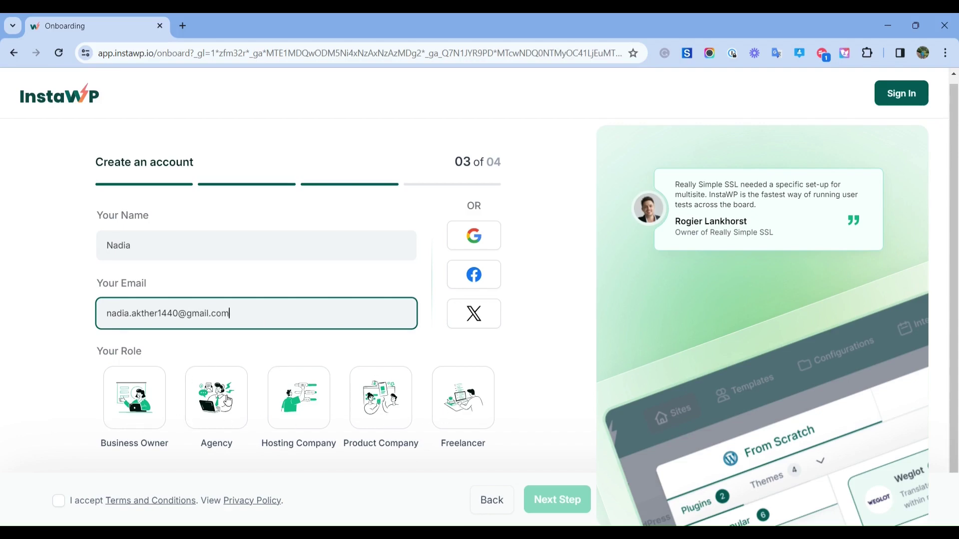
click(215, 400)
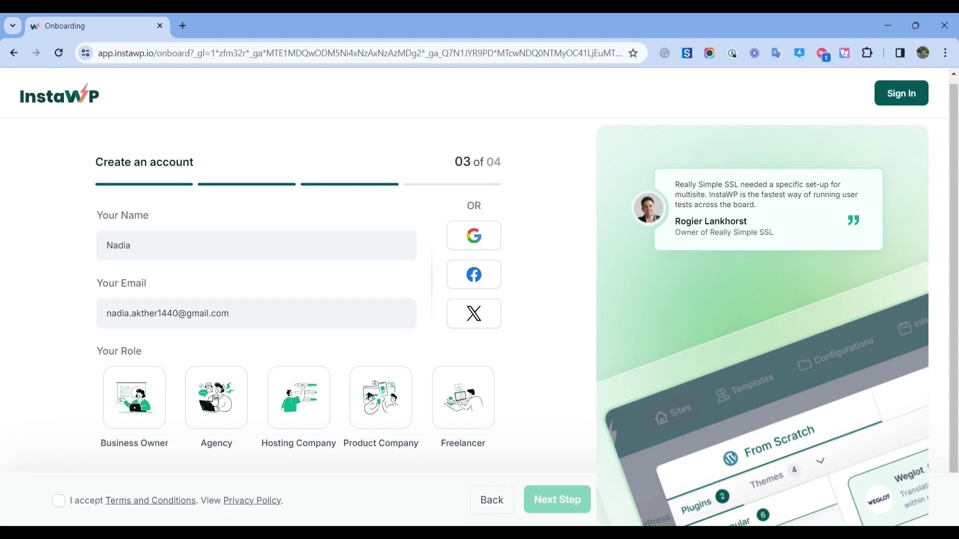
click(59, 502)
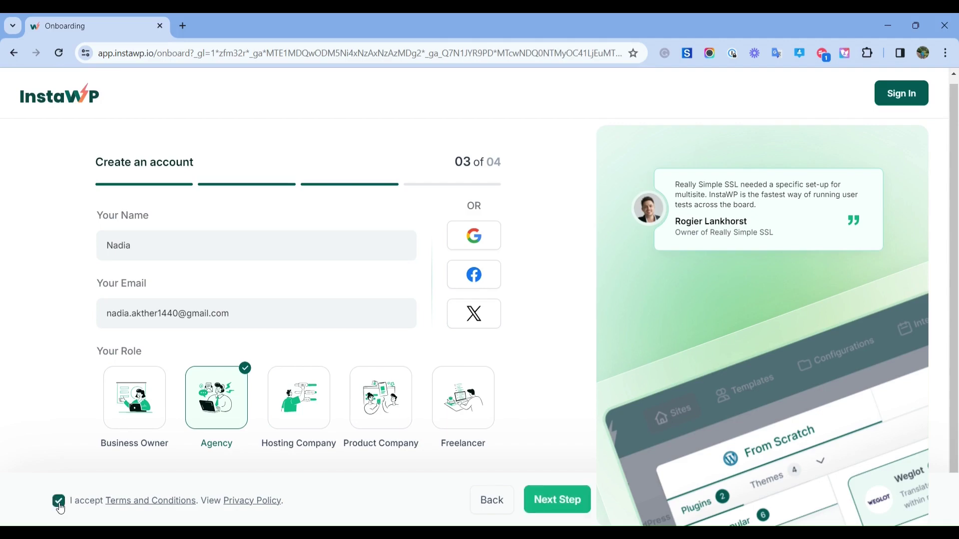
click(560, 504)
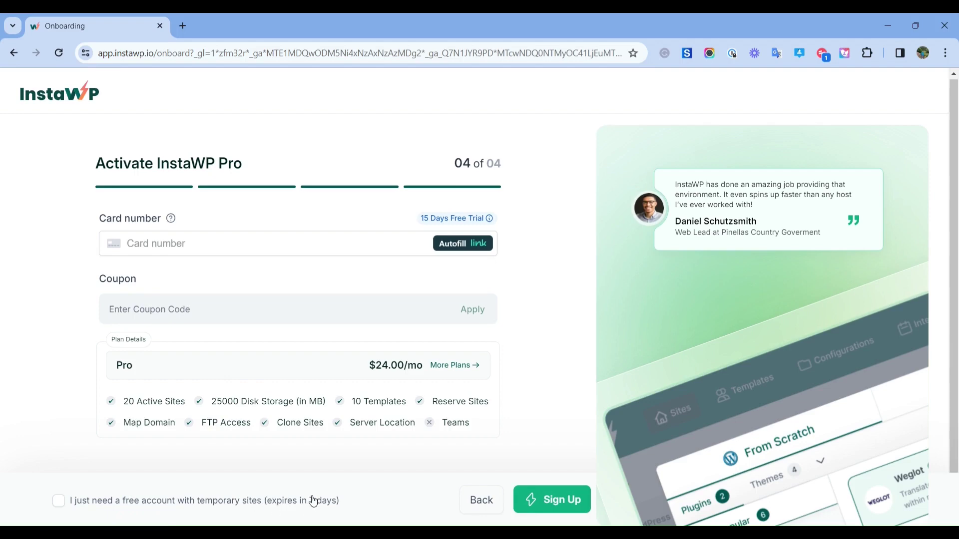
Choose the free account with temporary sites that expire in 7 days instead of the Pro plan, and complete the sign-up
click(59, 502)
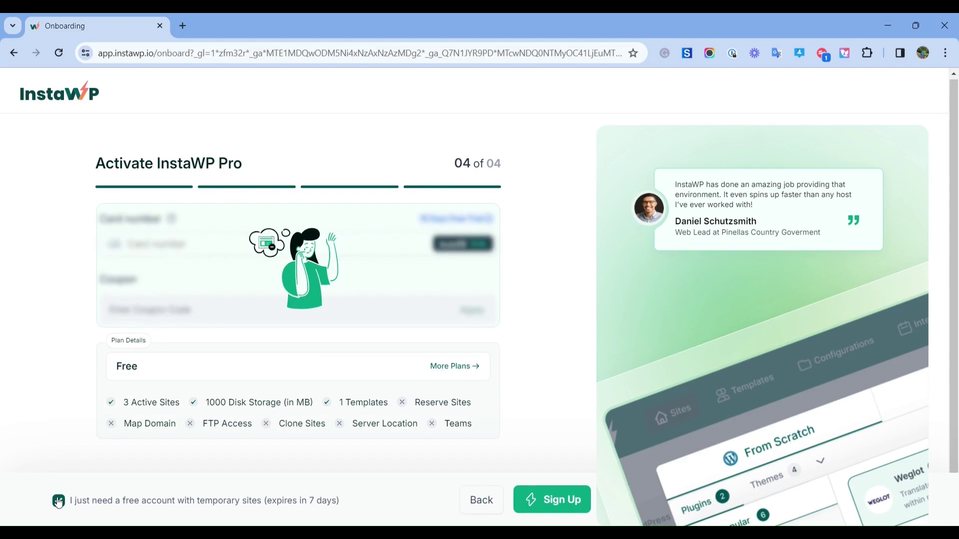
click(59, 502)
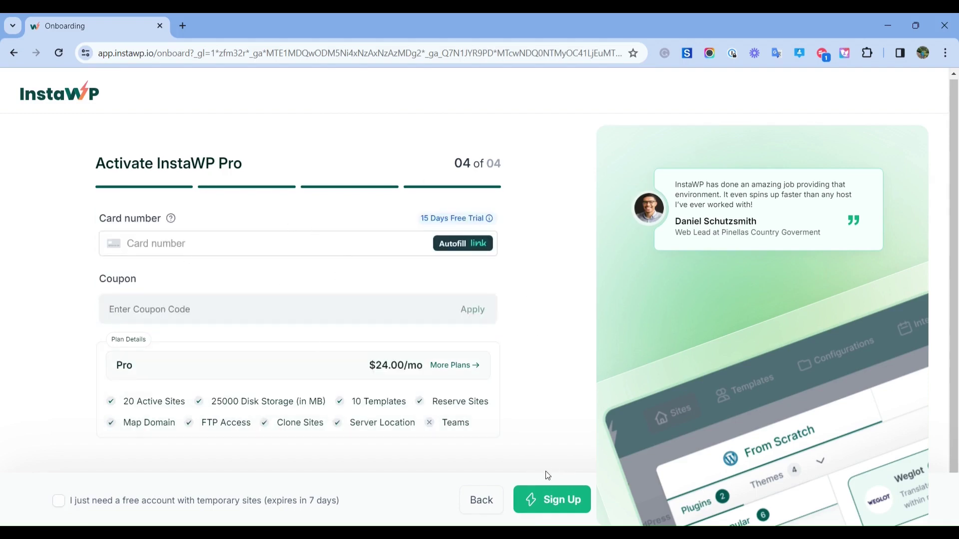
click(59, 501)
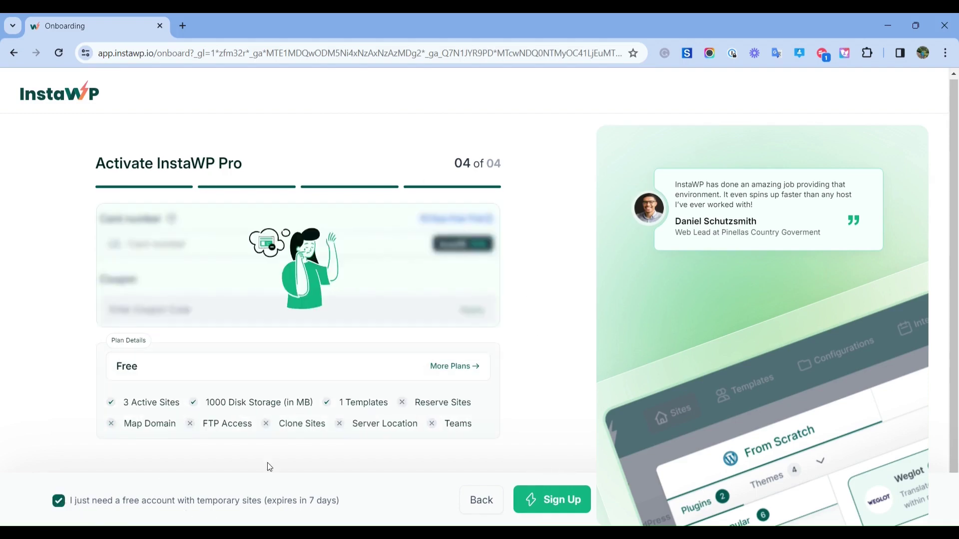
click(568, 498)
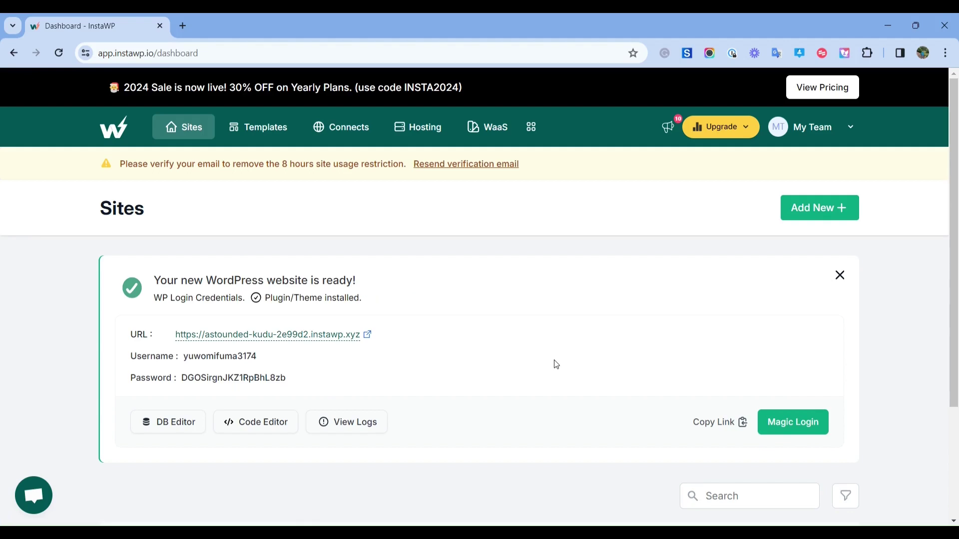
Create a new site from scratch with the LifterLMS plugin from the LMS category added to the preselected plugins
click(820, 208)
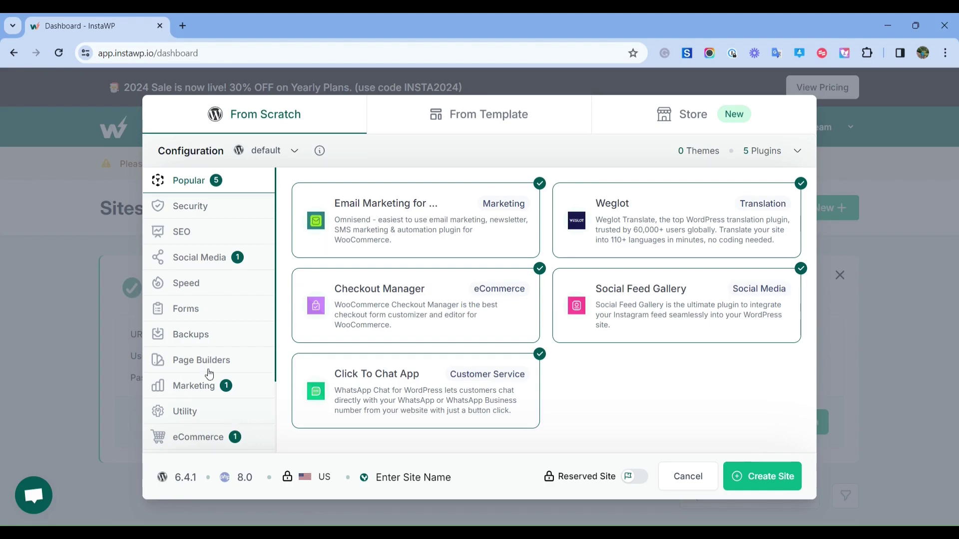
scroll(207, 372, down, 2)
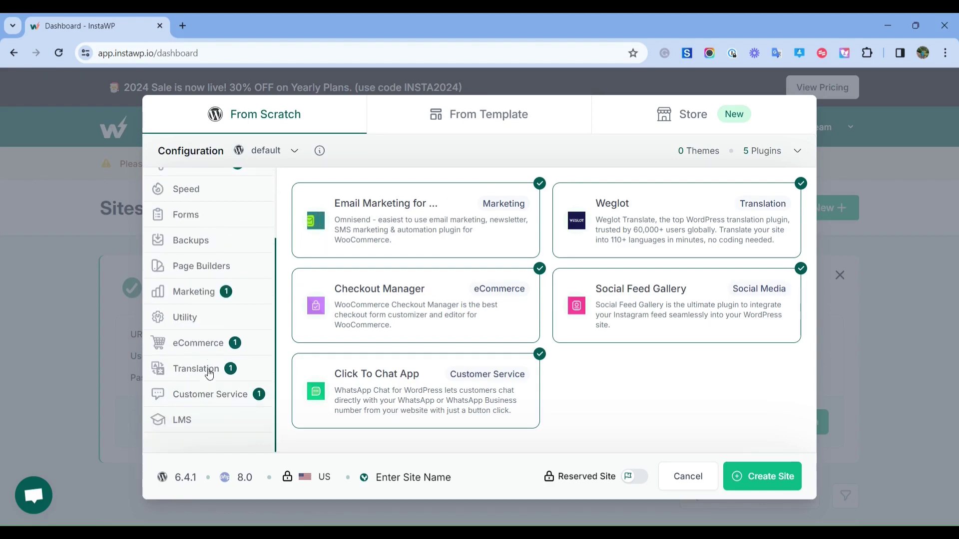
click(193, 425)
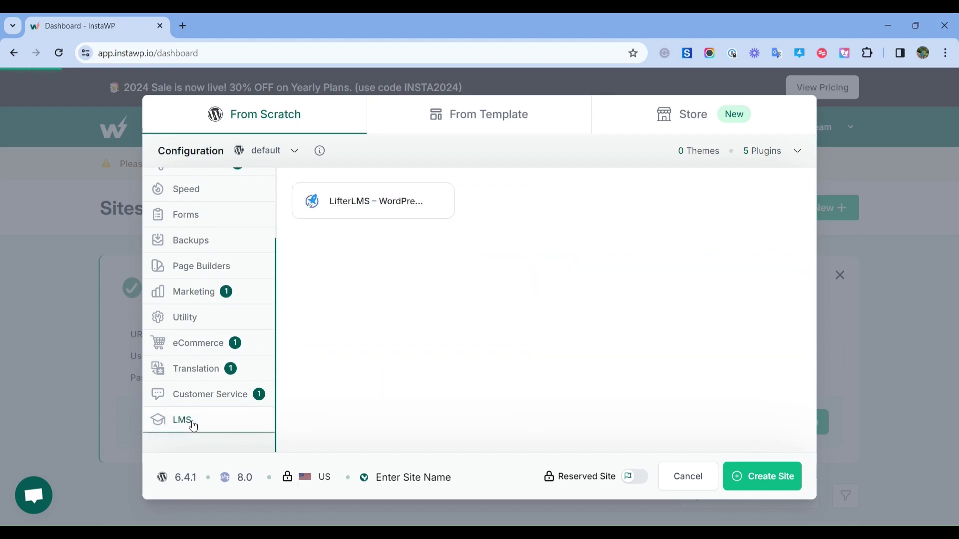
click(365, 207)
click(779, 489)
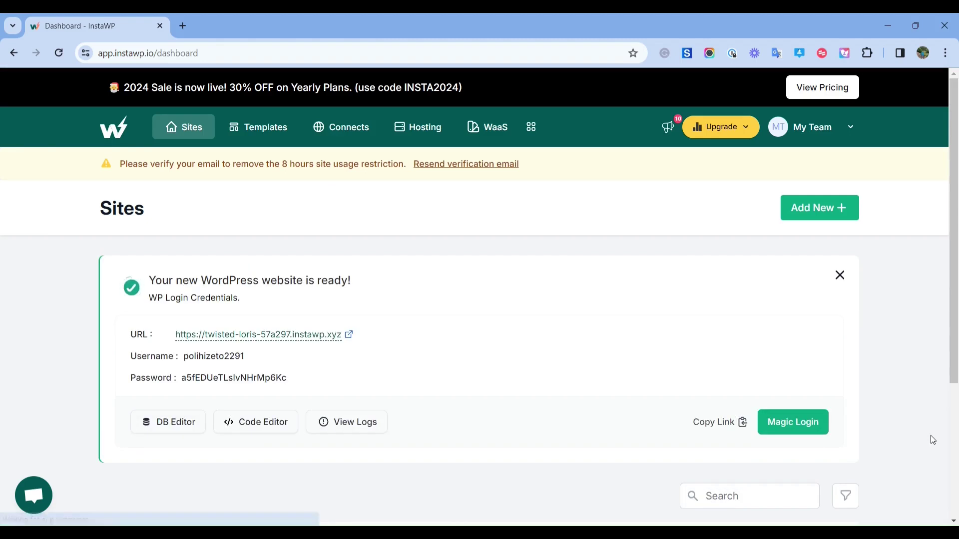
Log in to the new site's WordPress admin through Magic Login and review its public homepage in a separate tab
click(804, 422)
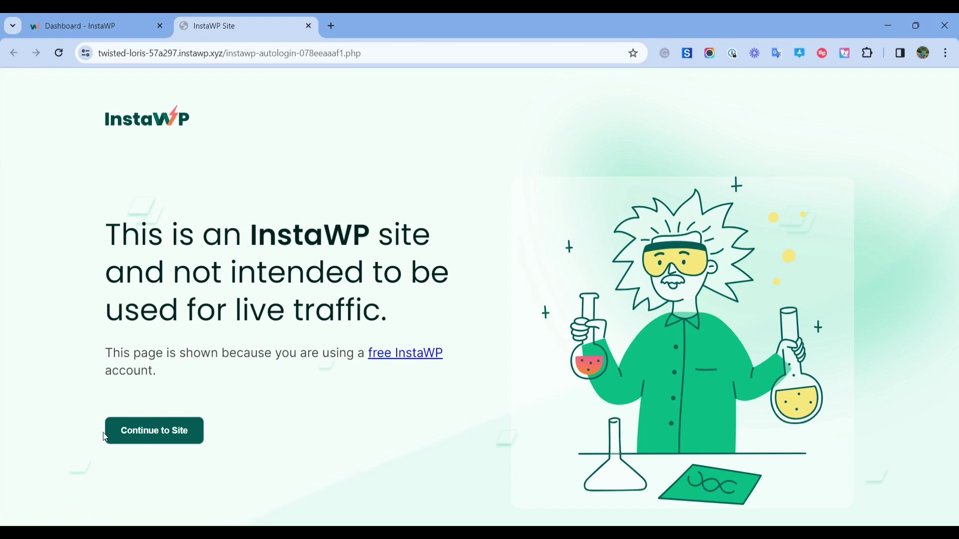
click(165, 435)
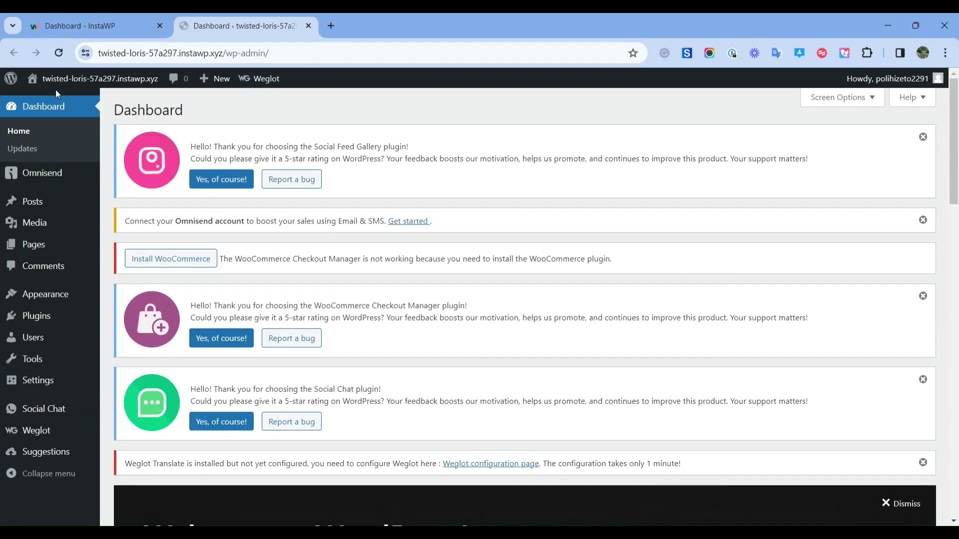
mouse_move(60, 79)
right_click(57, 101)
click(122, 114)
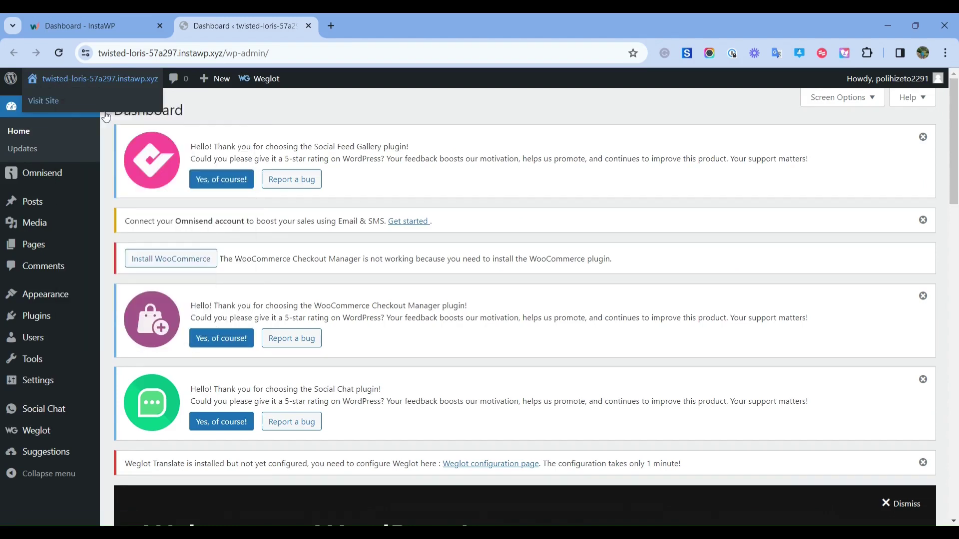
click(375, 15)
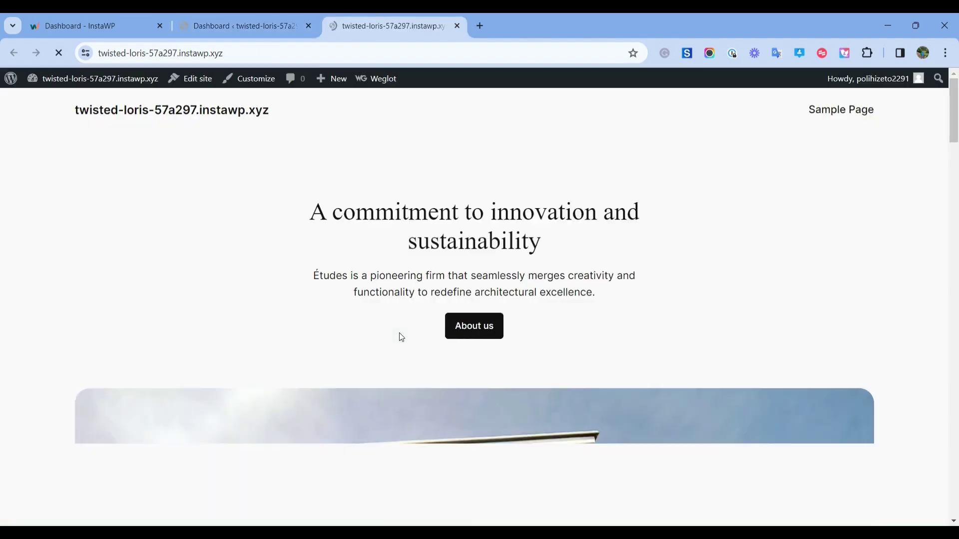
scroll(402, 338, down, 13)
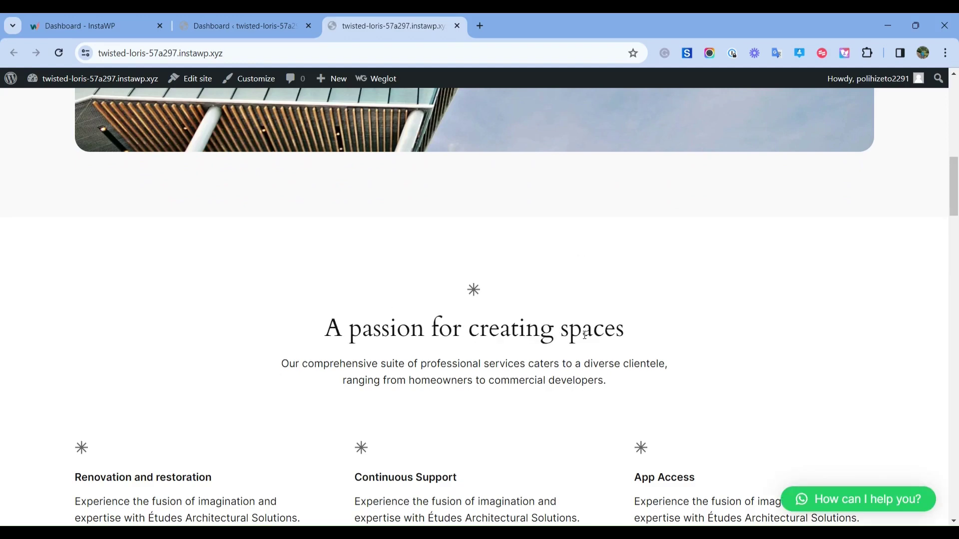
scroll(455, 295, down, 10)
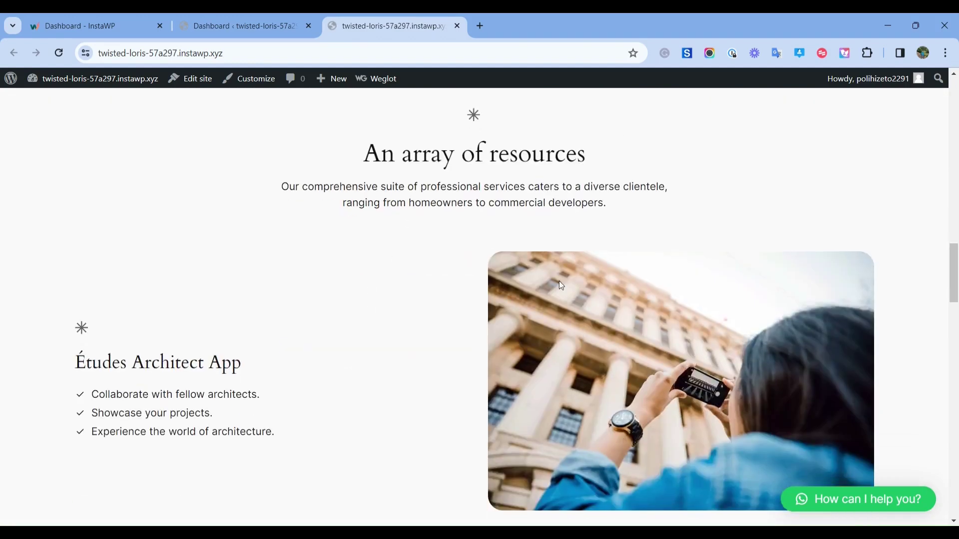
Return to the InstaWP dashboard, start adding another site from scratch and view the plugins in the LMS category
key(ctrl+1)
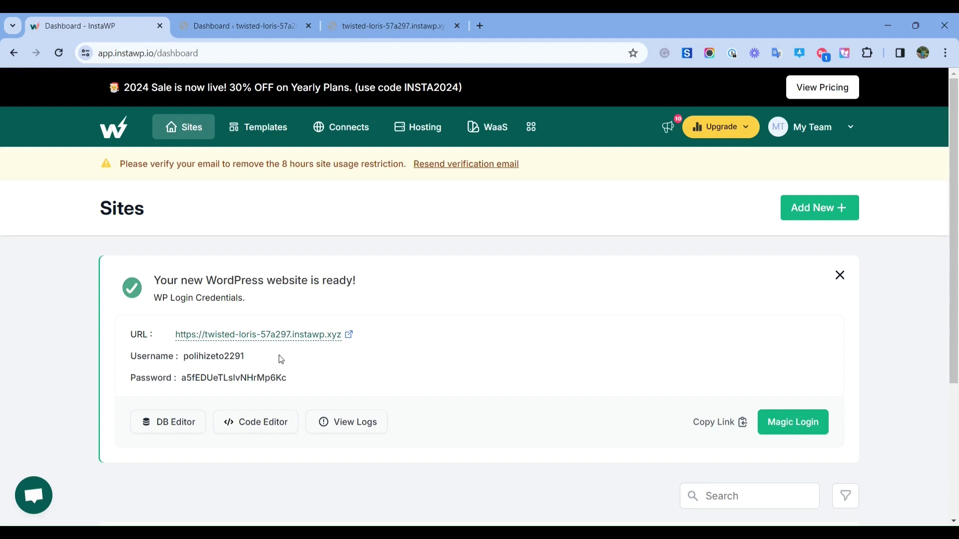
click(828, 200)
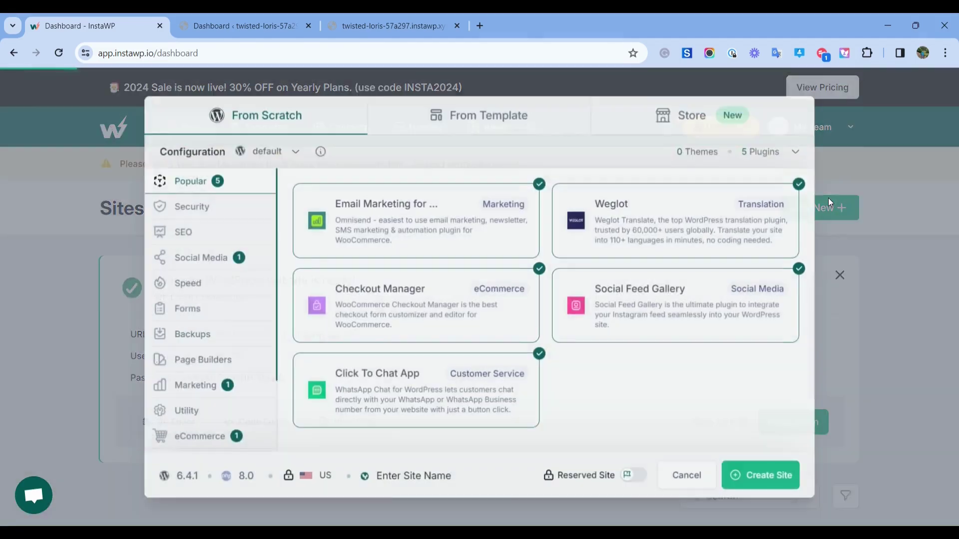
scroll(214, 409, down, 2)
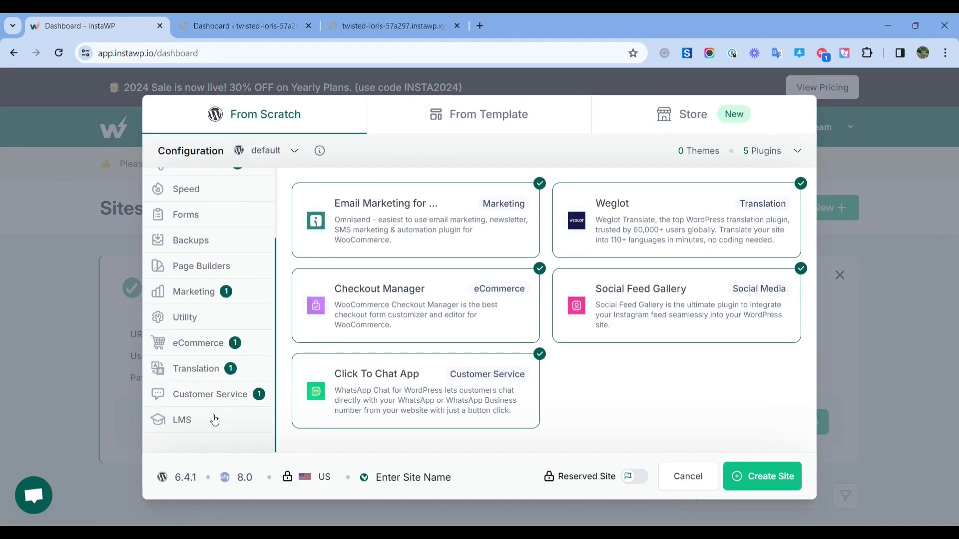
click(215, 422)
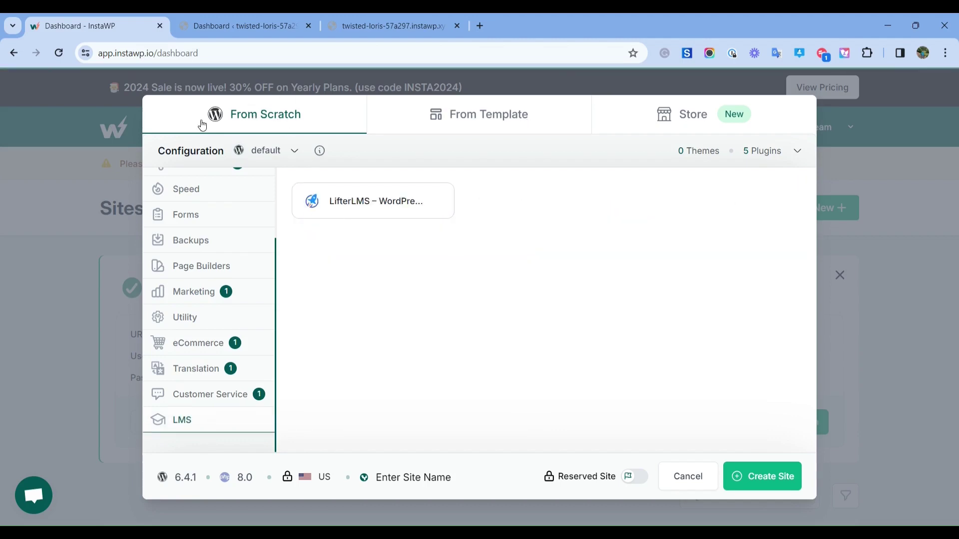
Switch the new site's source to a saved template and check the site name and Reserved Site options
click(478, 125)
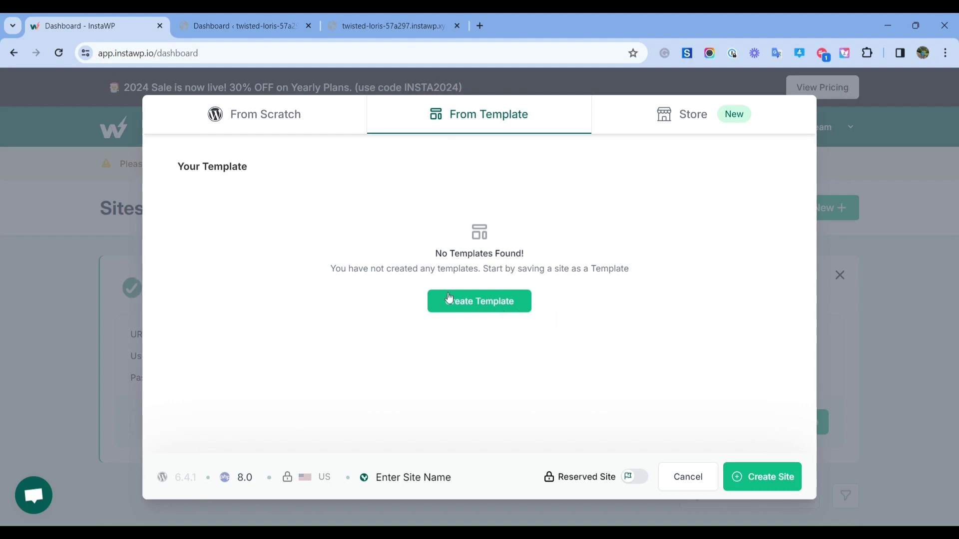
click(421, 476)
mouse_move(580, 473)
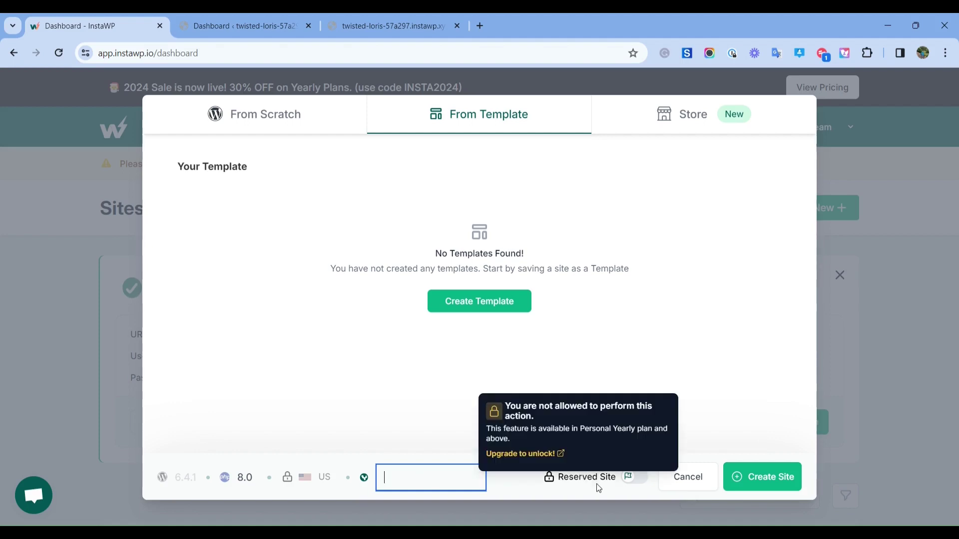